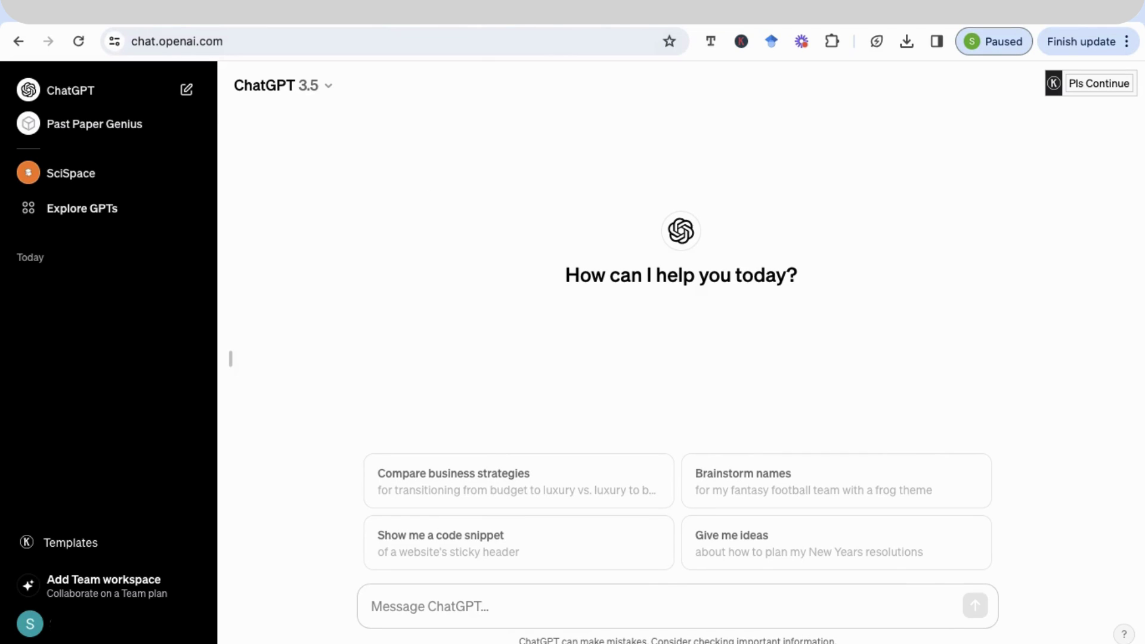
# Copy the paper's whole Study implications section from the PDF, then return to ChatGPT.
pyautogui.hotkey('ctrl', 'Tab')
pyautogui.scroll(-4, 641, 209)
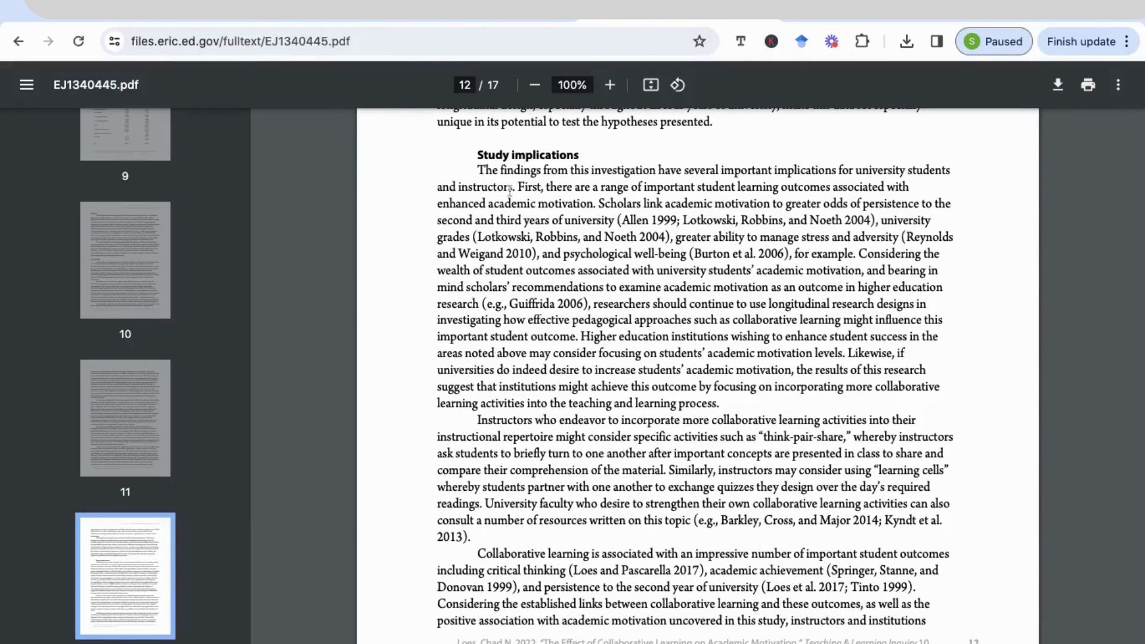
pyautogui.moveTo(479, 155); pyautogui.dragTo(593, 373)
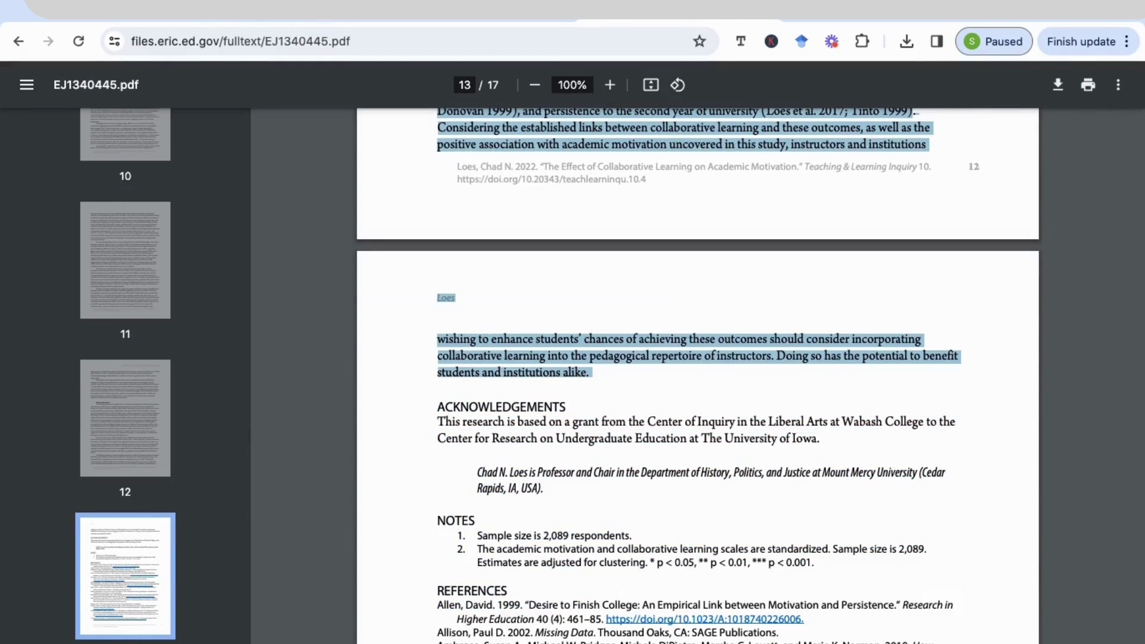
pyautogui.click(281, 9)
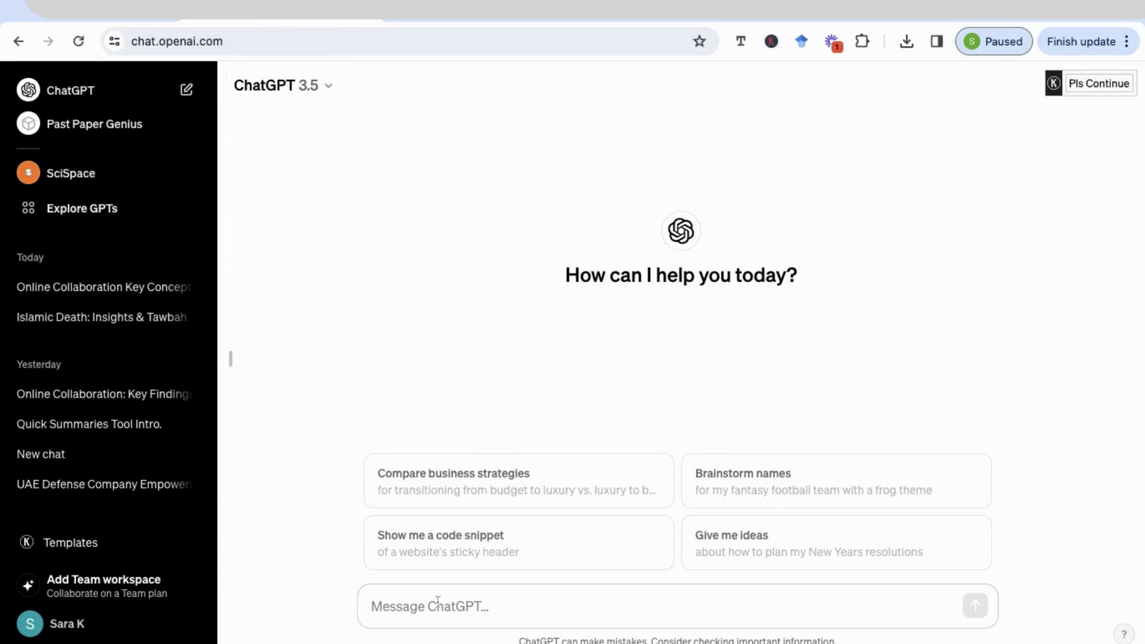
# Type 'create a mindmap for the below study implications' and paste the copied passage.
pyautogui.click(437, 604)
pyautogui.write('s')
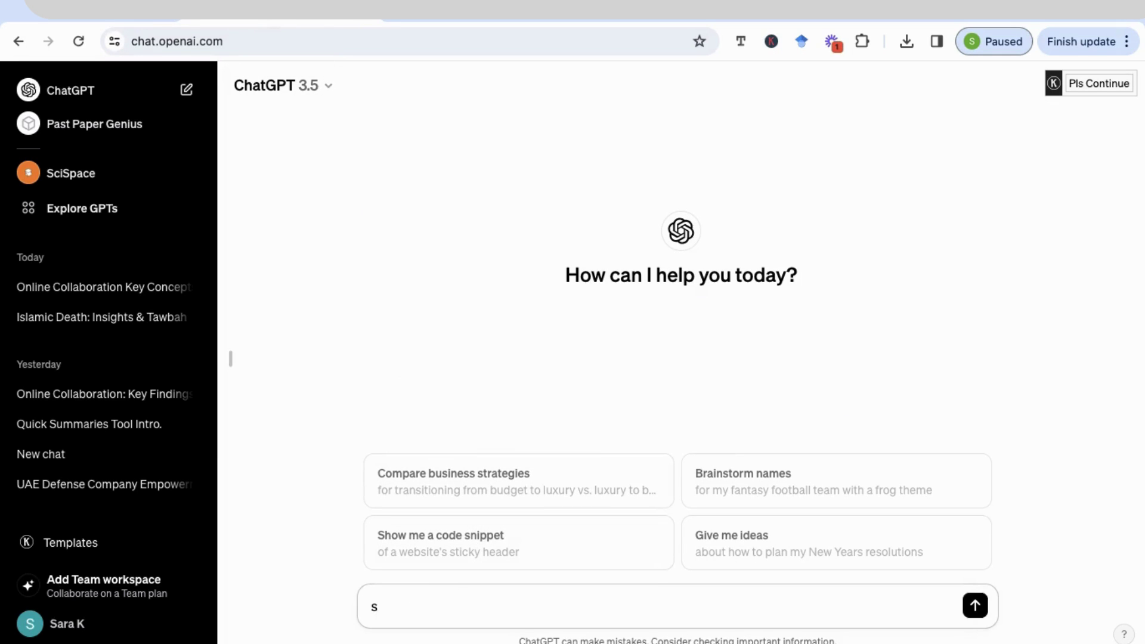
pyautogui.press('BackSpace')
pyautogui.write('create a mindm')
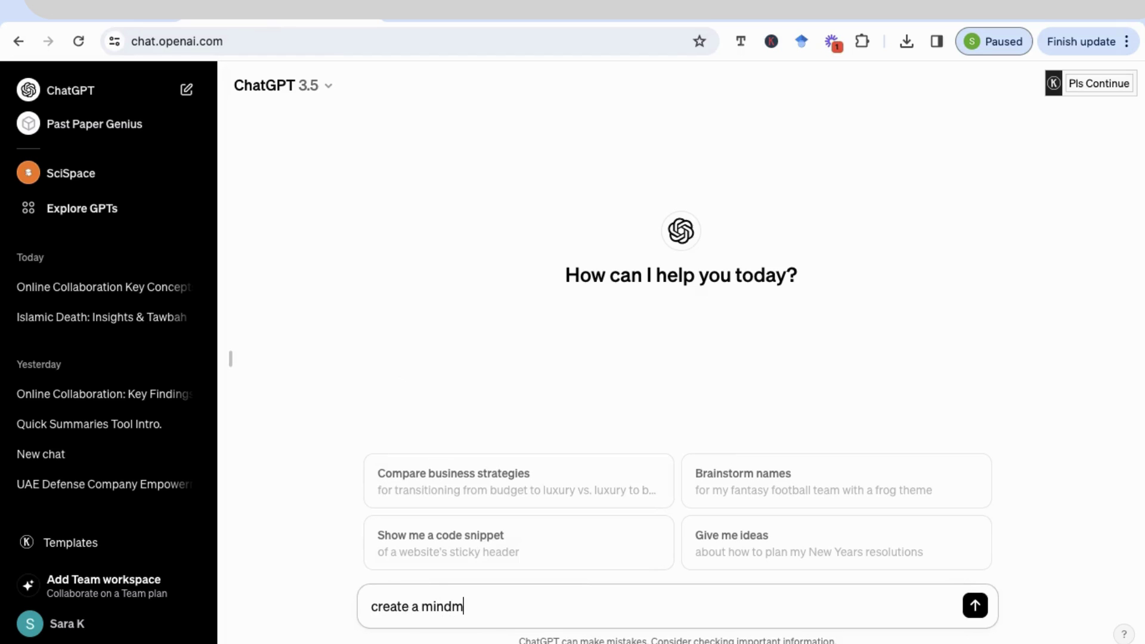
pyautogui.write('ap for the below stu')
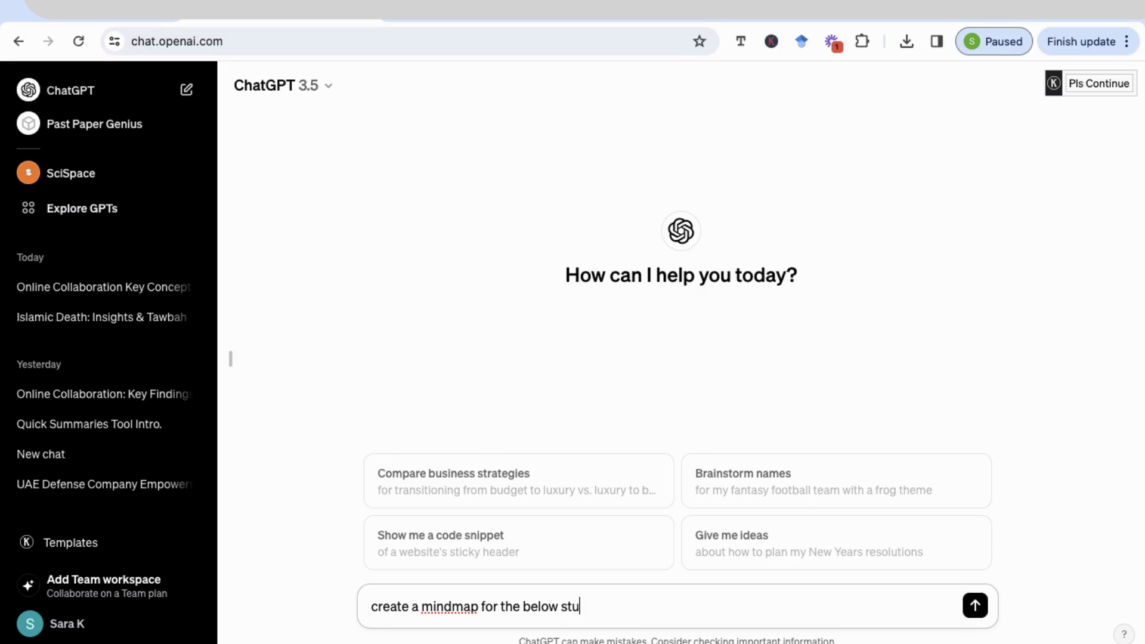
pyautogui.write('dy implications')
pyautogui.hotkey('ctrl', 'v')
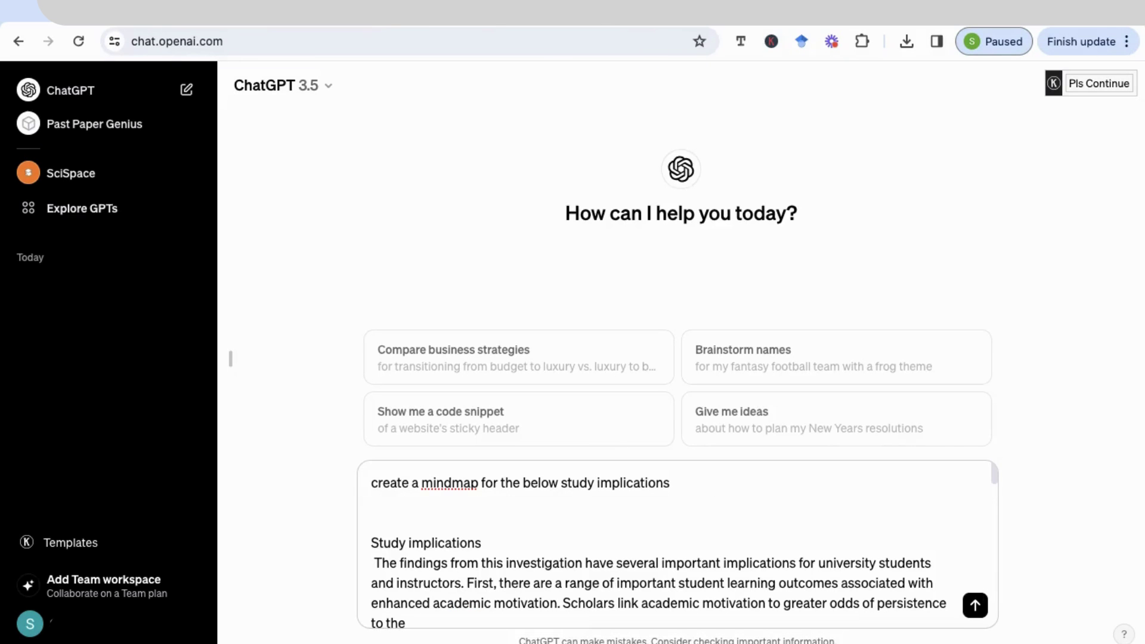
# Add the extra instructions about subtopics, tools, methodologies and Markdown on a new line.
pyautogui.click(675, 484)
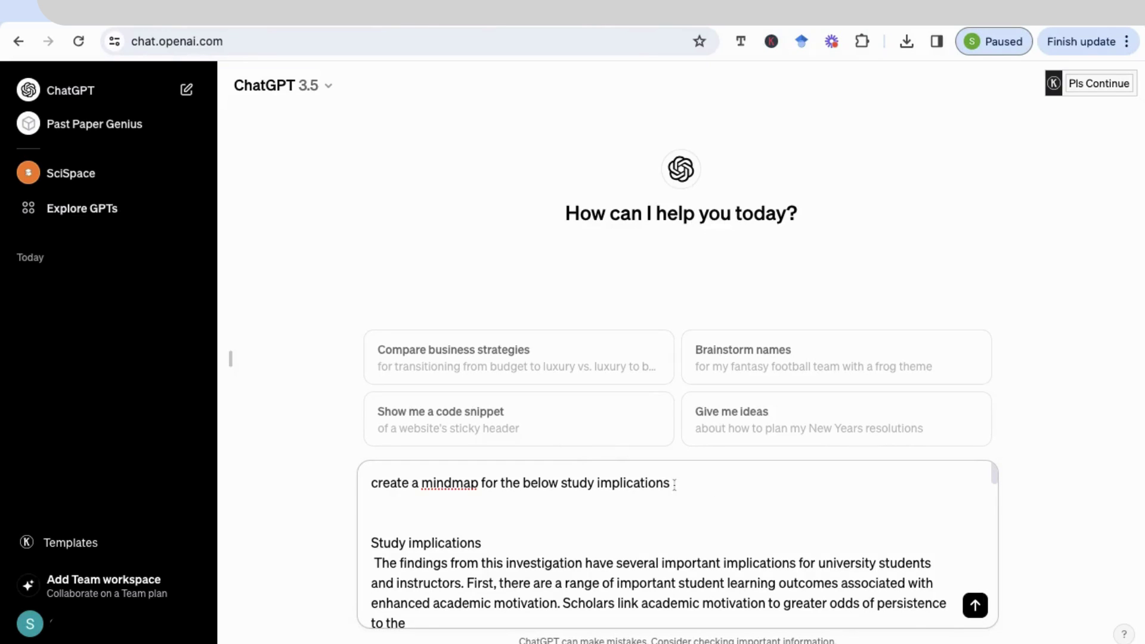
pyautogui.hotkey('shift', 'Return')
pyautogui.write('Include relevant subtopics, tools, and methodologies to clearly show the key points. Please provide a code box with Markdown language')
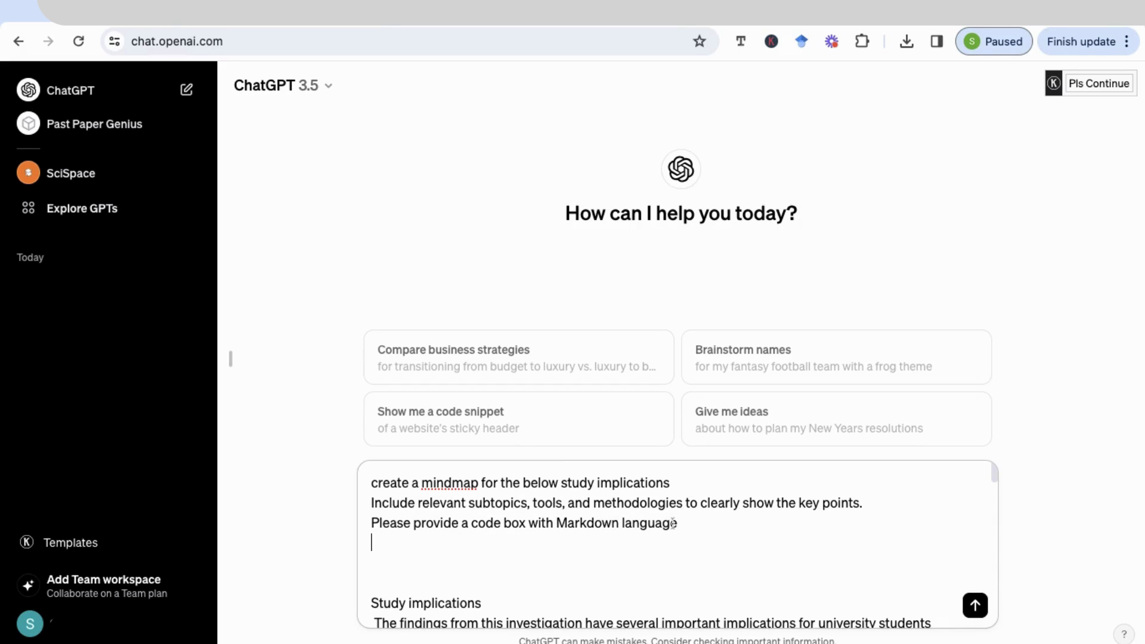
# Remove the blank line above the pasted passage and send the mindmap prompt.
pyautogui.moveTo(678, 523); pyautogui.dragTo(370, 523)
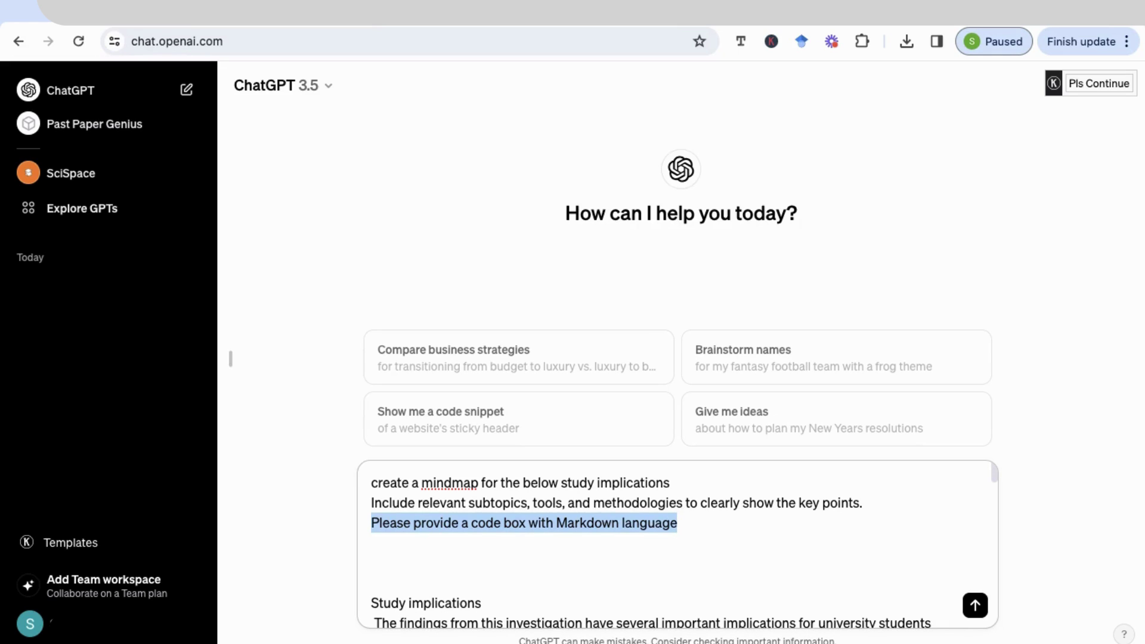
pyautogui.click(371, 596)
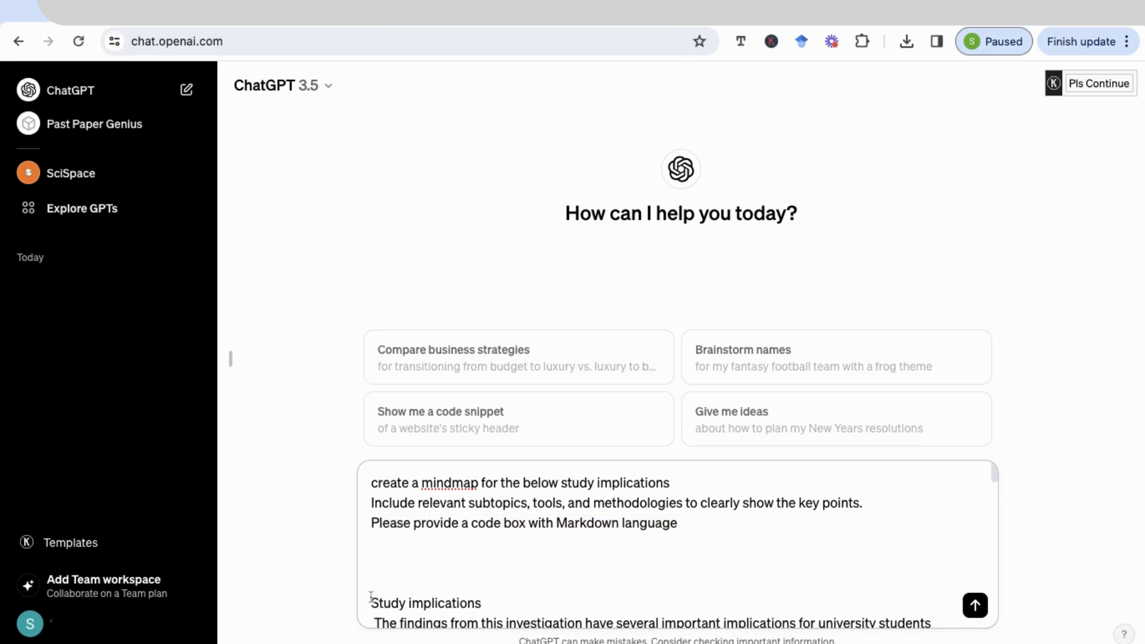
pyautogui.press('BackSpace')
pyautogui.scroll(-10, 418, 591)
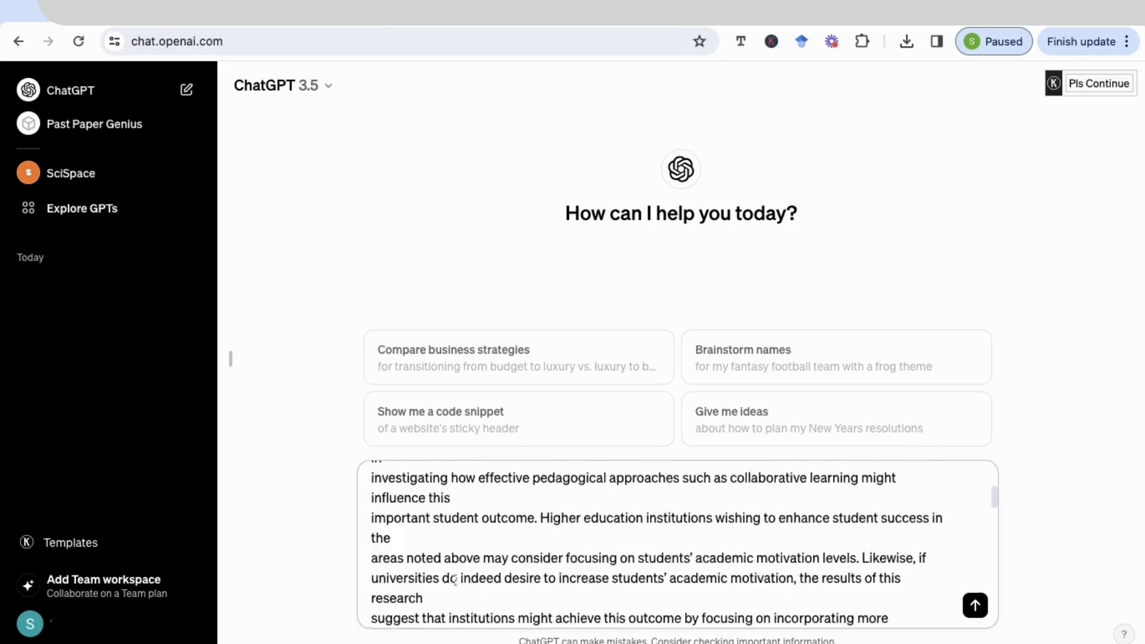
pyautogui.scroll(5, 455, 581)
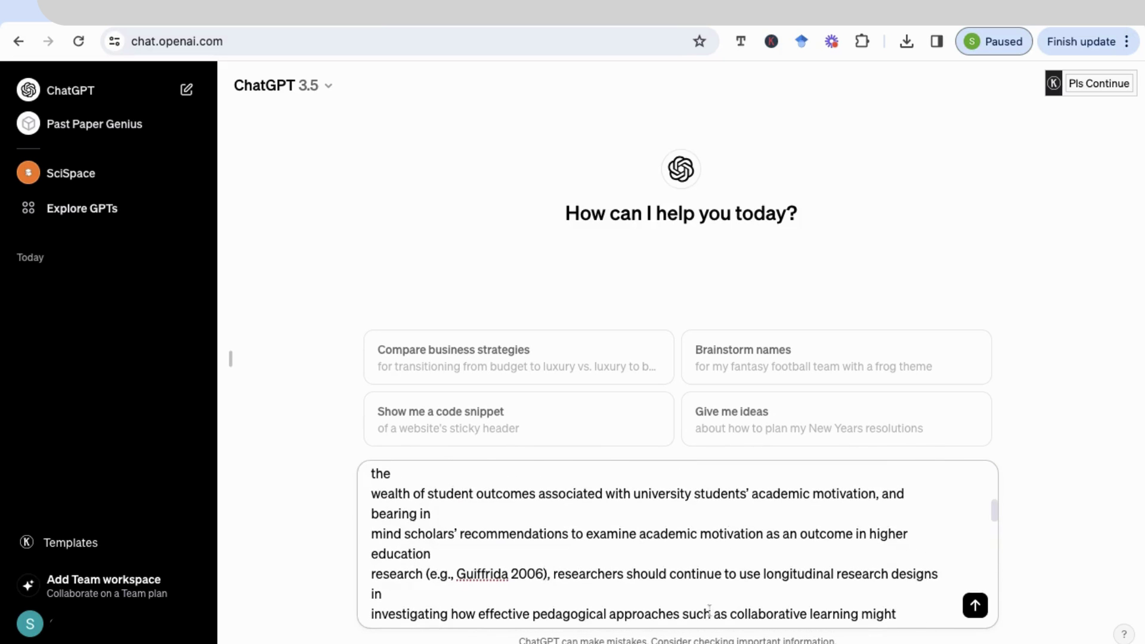
pyautogui.click(976, 607)
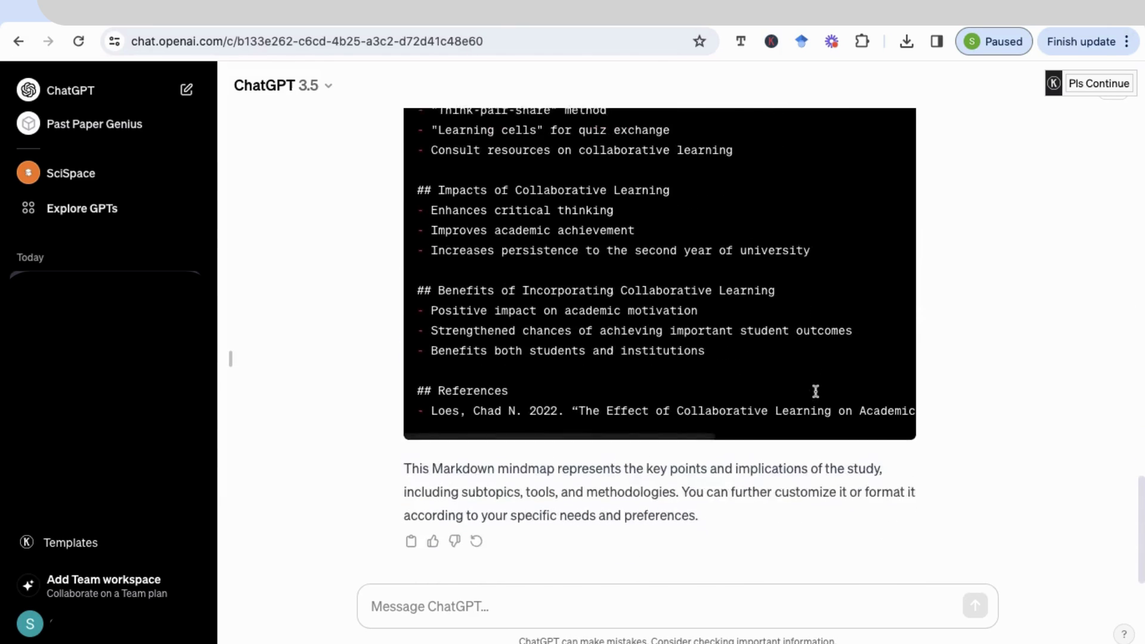
# Copy the Markdown code block from ChatGPT's mindmap reply.
pyautogui.scroll(10, 815, 388)
pyautogui.scroll(1, 816, 391)
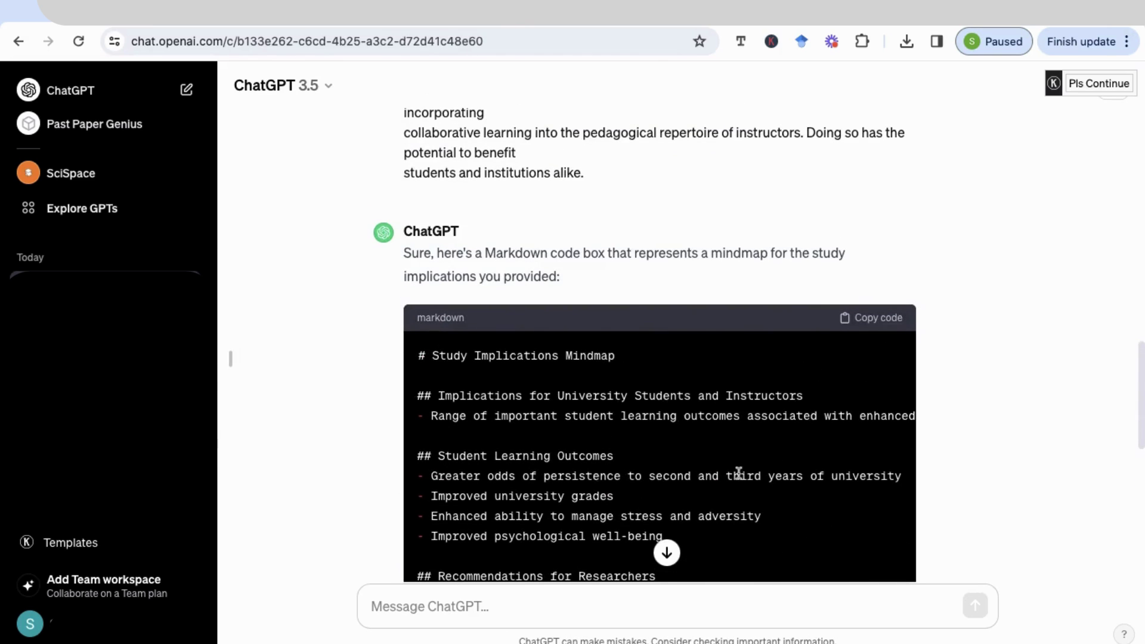
pyautogui.scroll(-1, 866, 502)
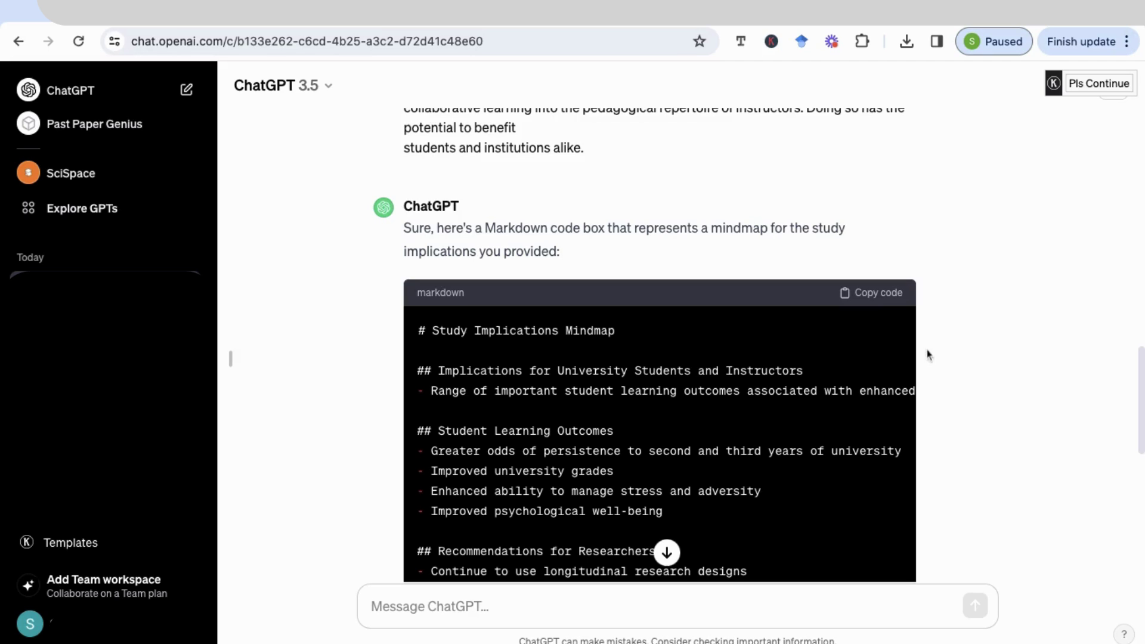
pyautogui.click(885, 296)
# Create a new Markdown document in Dillinger.
pyautogui.click(519, 12)
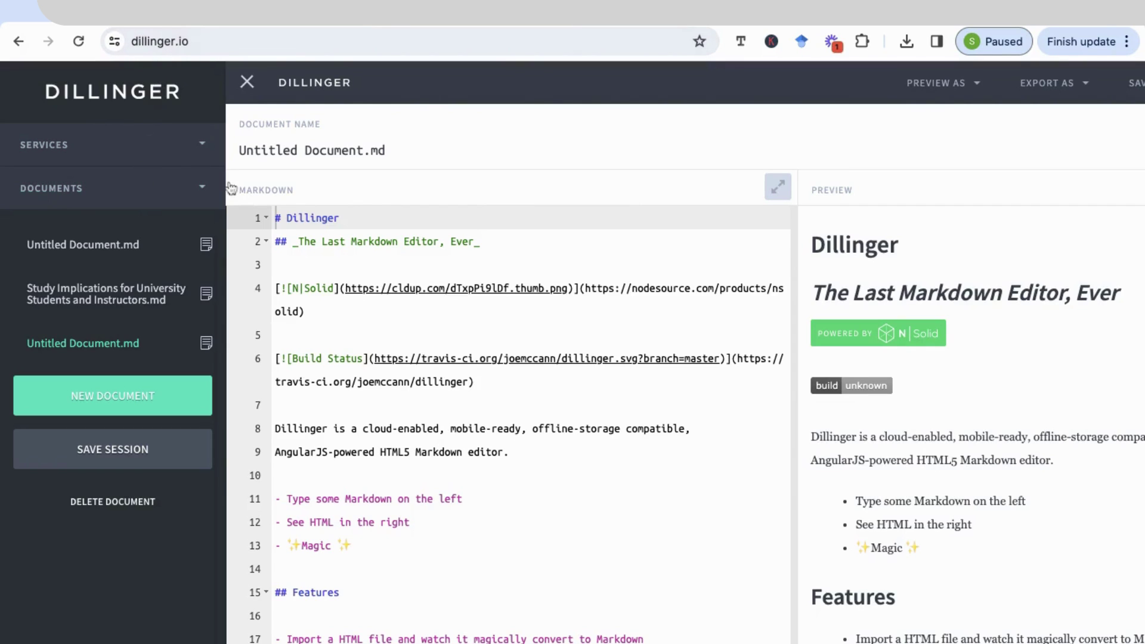
pyautogui.click(116, 397)
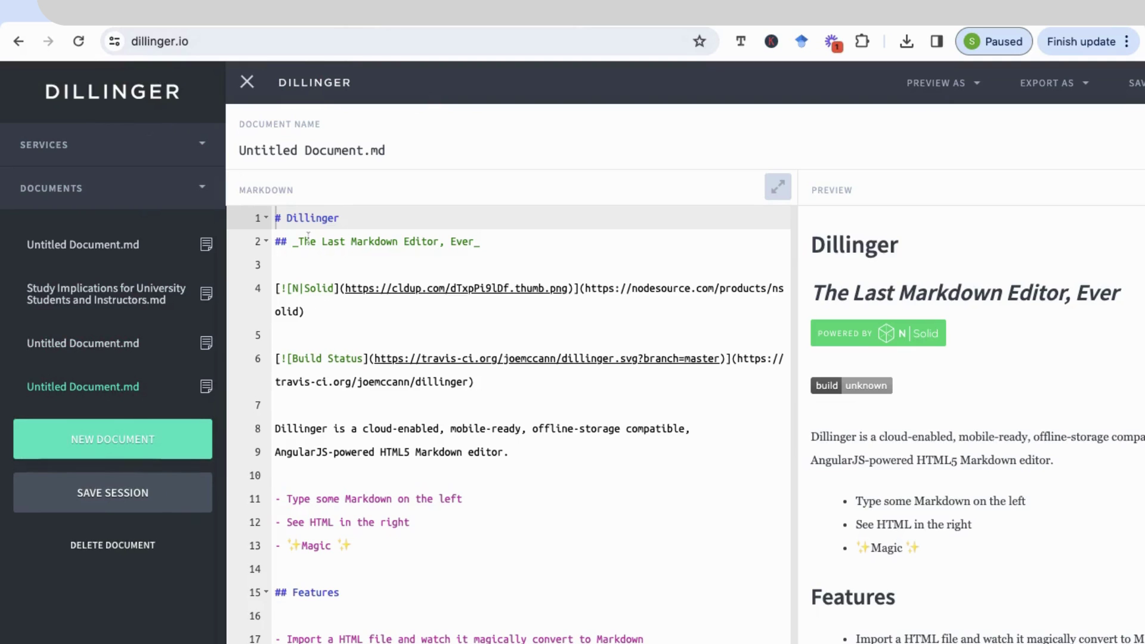
pyautogui.scroll(-1, 308, 239)
pyautogui.scroll(1, 308, 238)
# Replace the sample text with the pasted Study Implications Mindmap Markdown and review it.
pyautogui.moveTo(276, 217); pyautogui.dragTo(278, 643)
pyautogui.press('BackSpace')
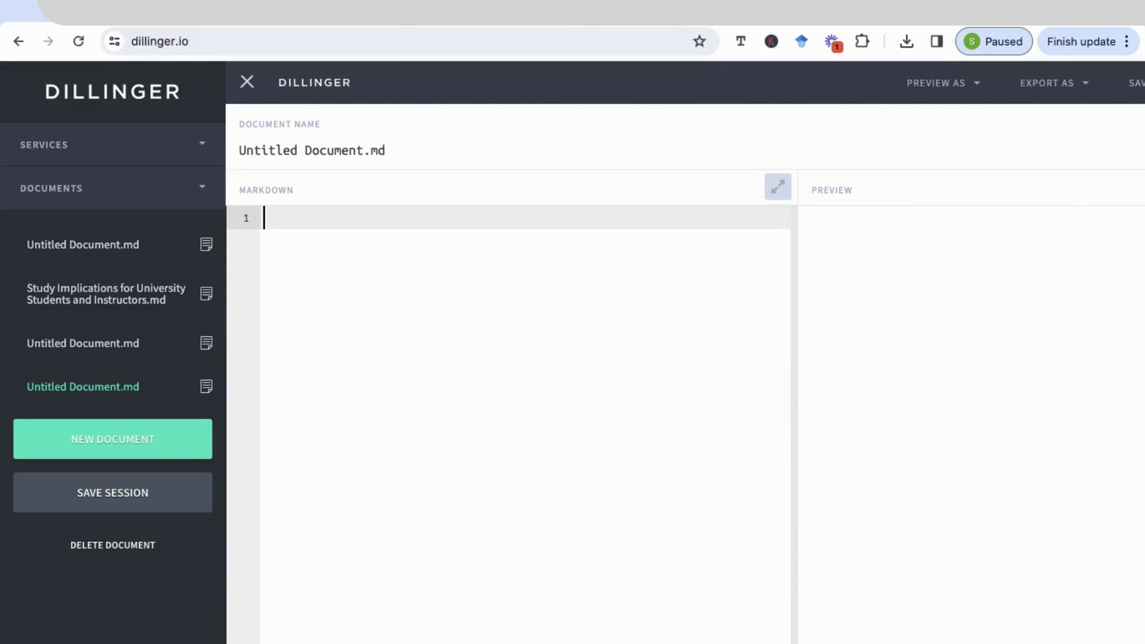
pyautogui.hotkey('ctrl', 'v')
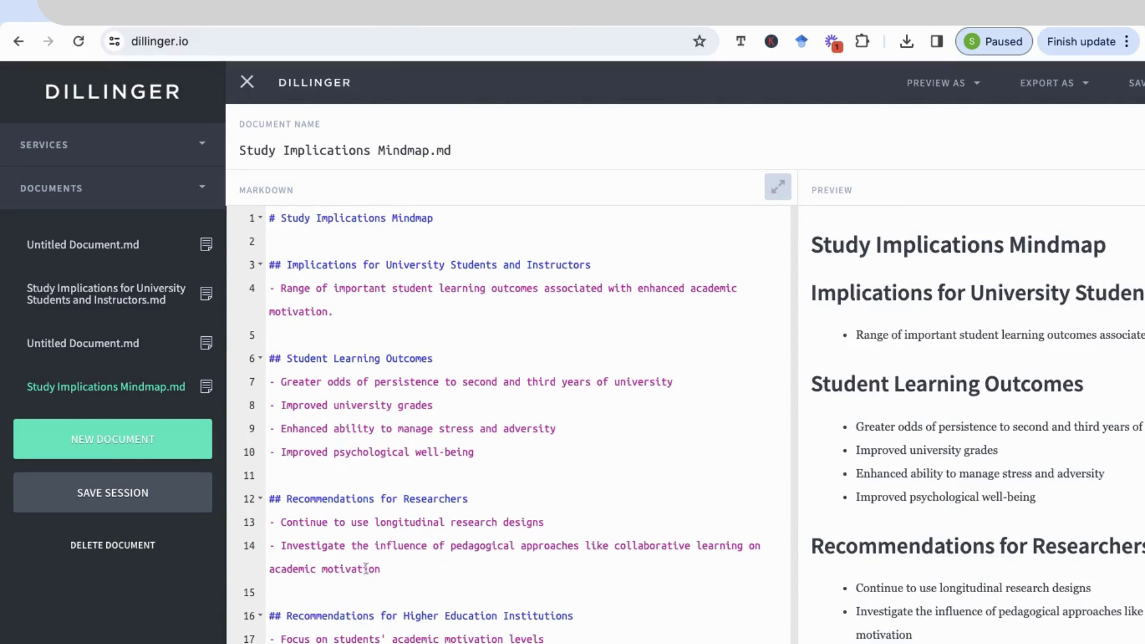
pyautogui.scroll(-2, 391, 292)
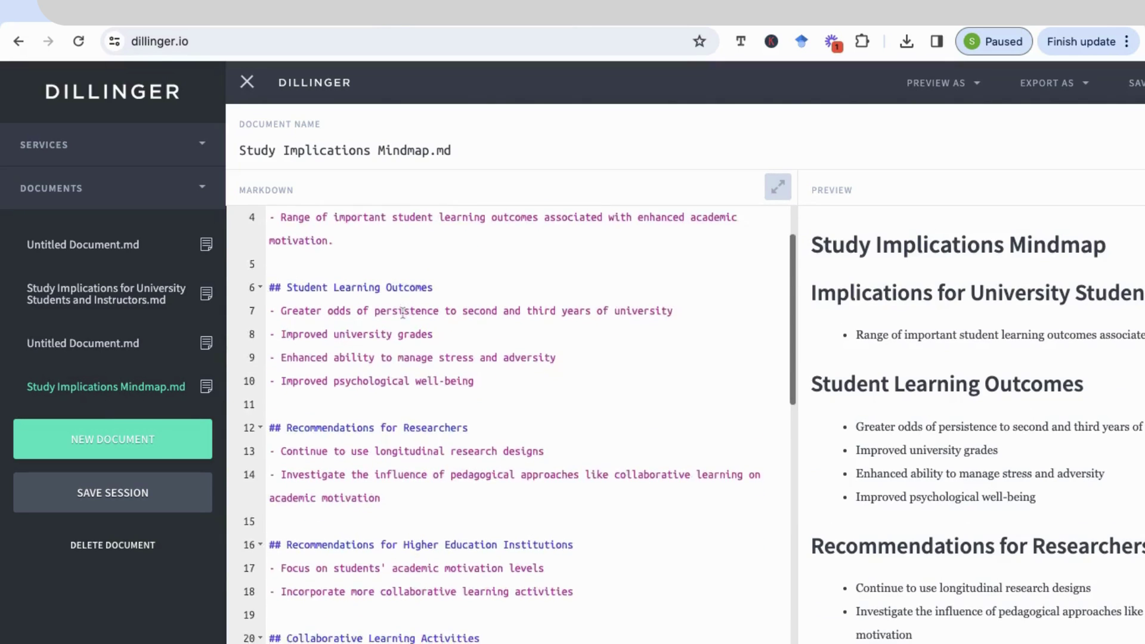
pyautogui.scroll(-10, 403, 312)
# Export Study Implications Mindmap.md from Dillinger as a Markdown file.
pyautogui.scroll(10, 396, 302)
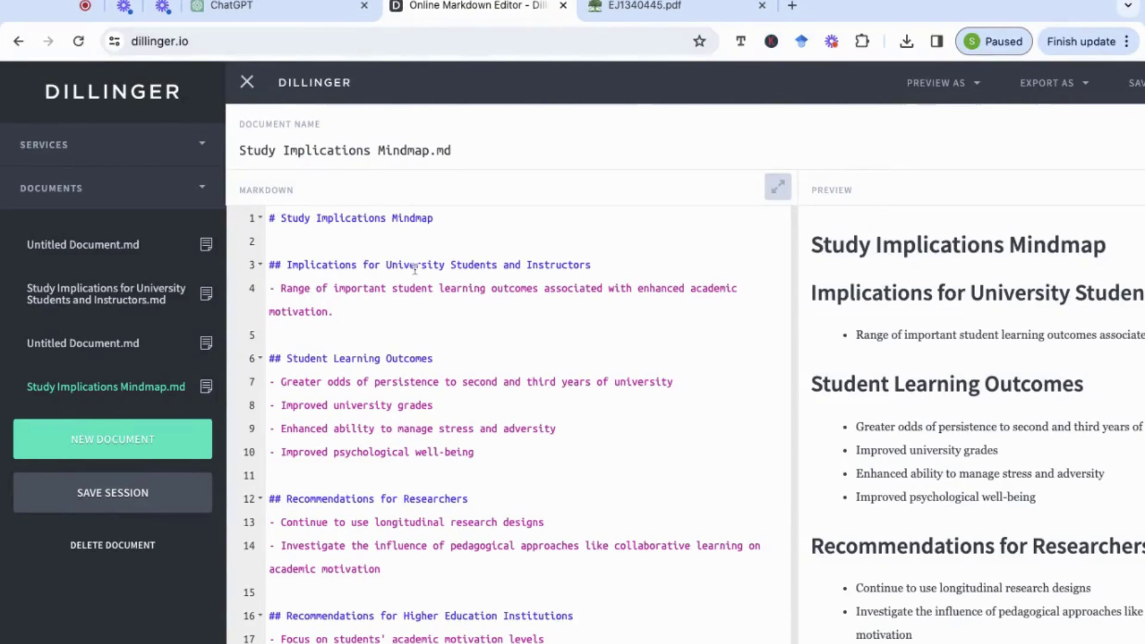
pyautogui.click(1046, 88)
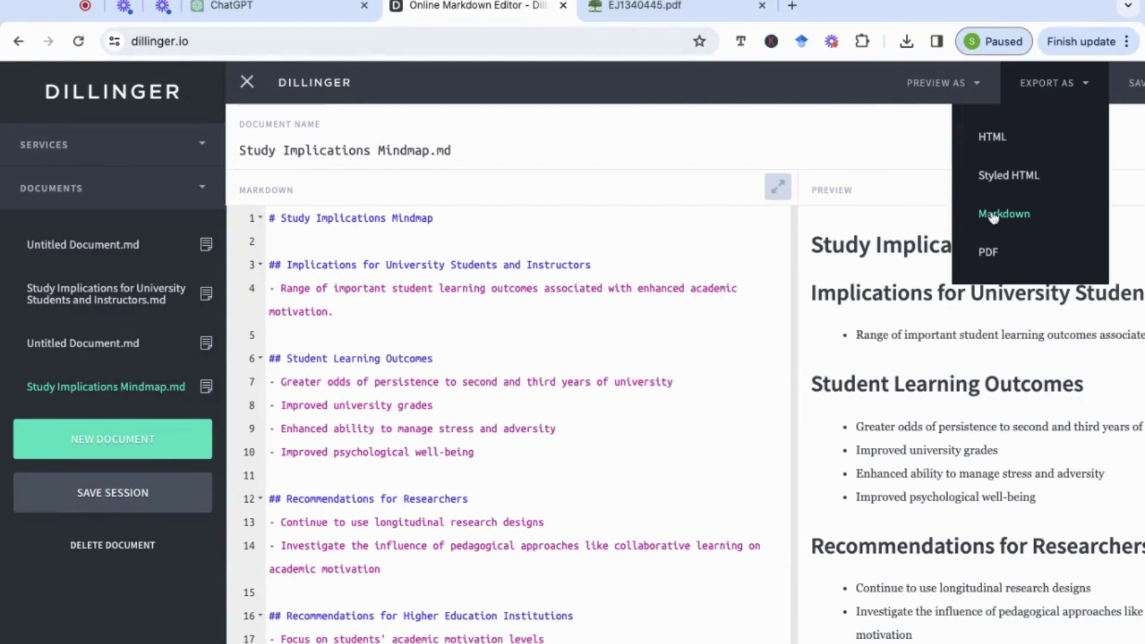
pyautogui.click(1011, 220)
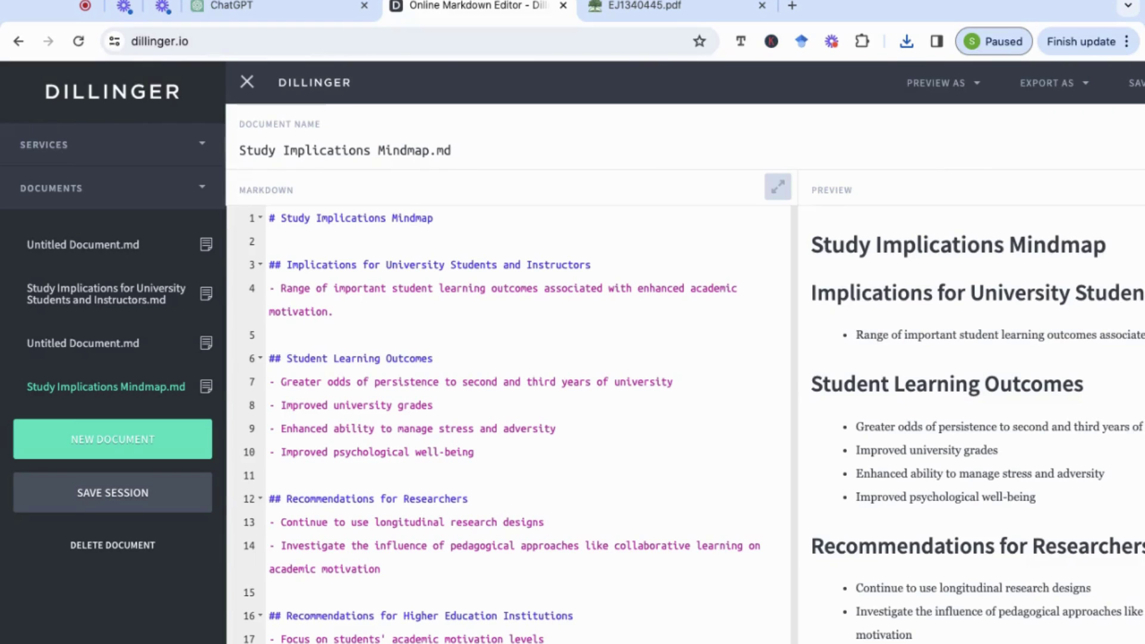
# Load xmind.com and go to its Download page for the Xmind app.
pyautogui.click(486, 41)
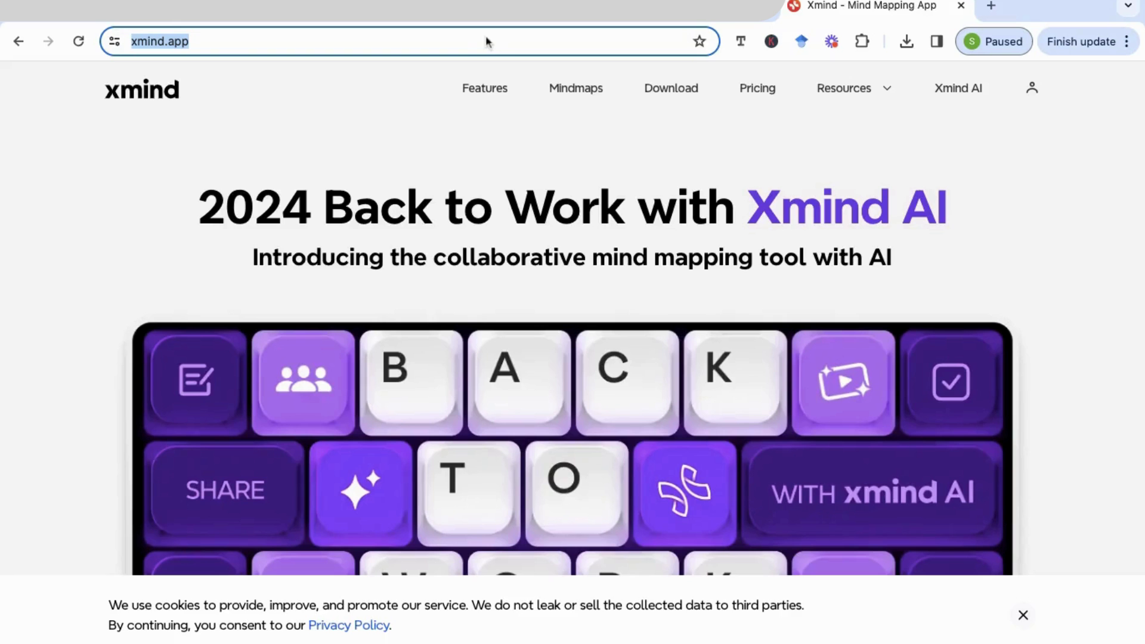
pyautogui.click(483, 41)
pyautogui.tripleClick(445, 42)
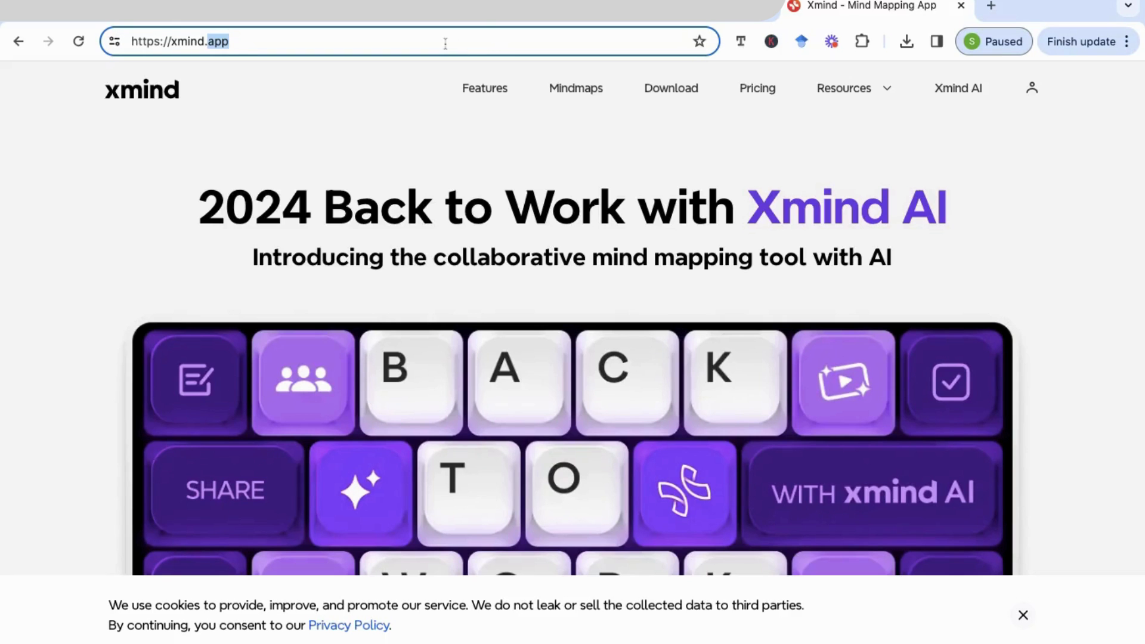
pyautogui.write('xmind.co')
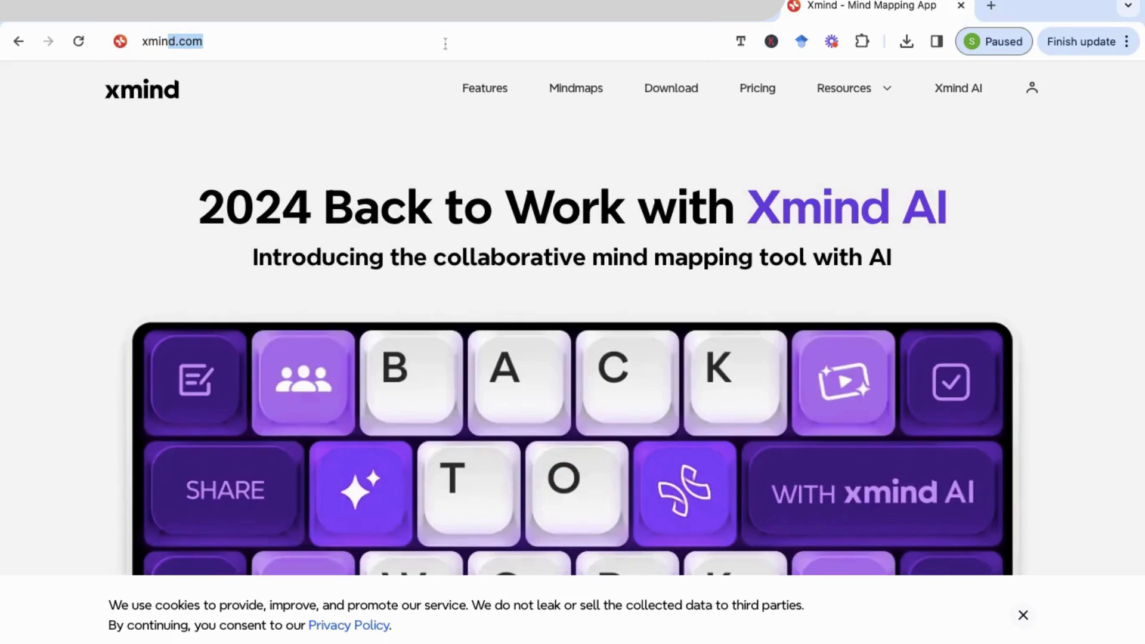
pyautogui.write('m')
pyautogui.press('Return')
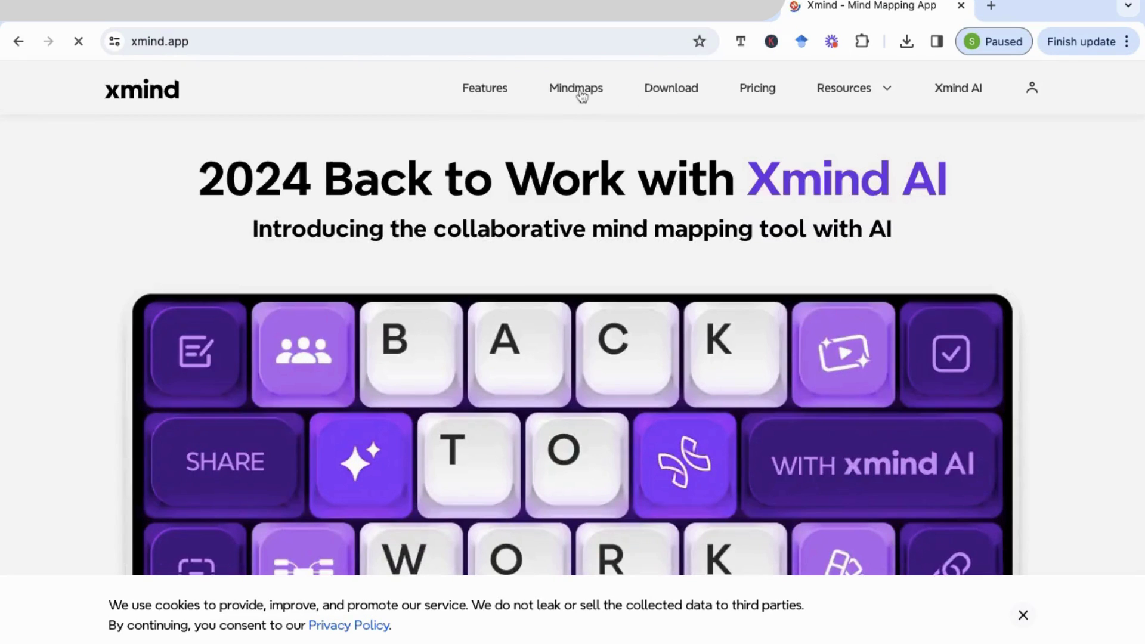
pyautogui.click(673, 91)
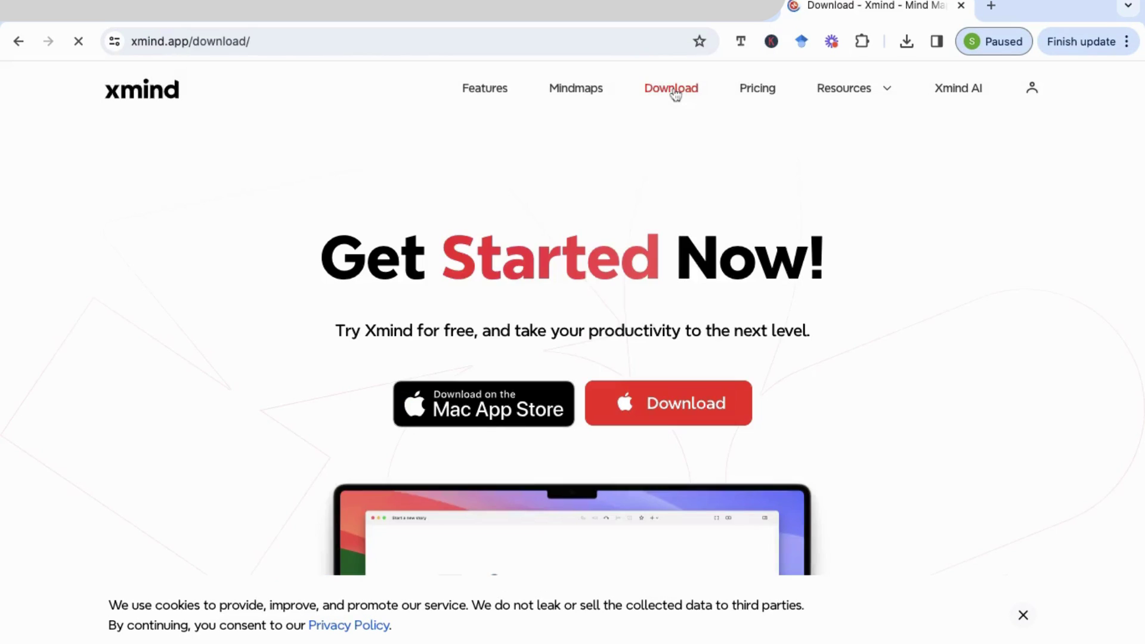
pyautogui.scroll(-15, 622, 317)
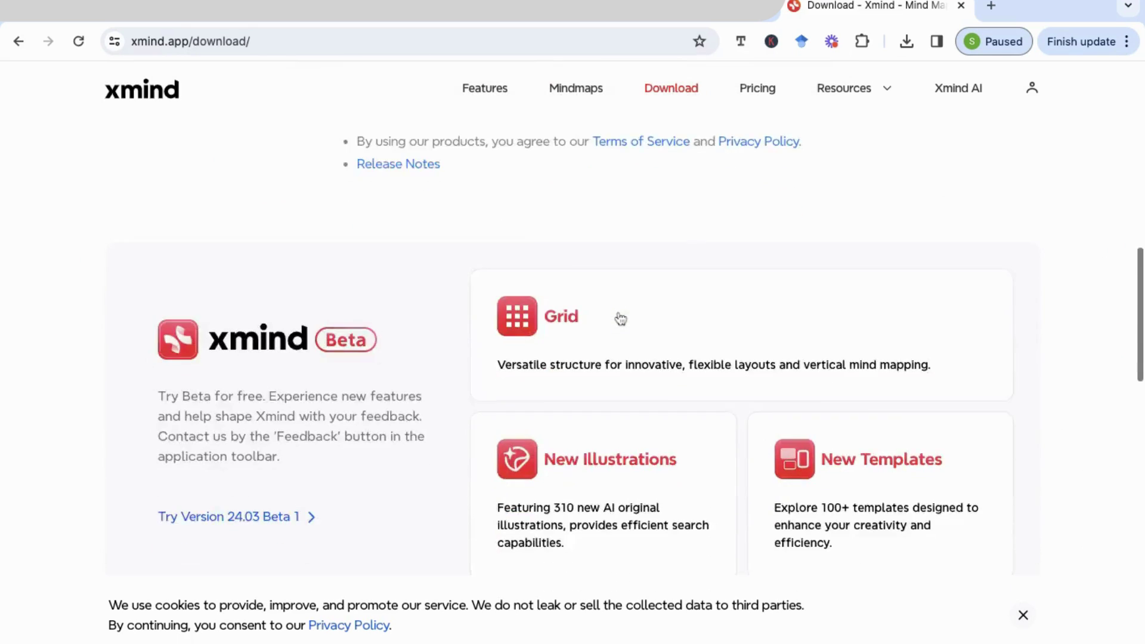
pyautogui.scroll(-1, 365, 388)
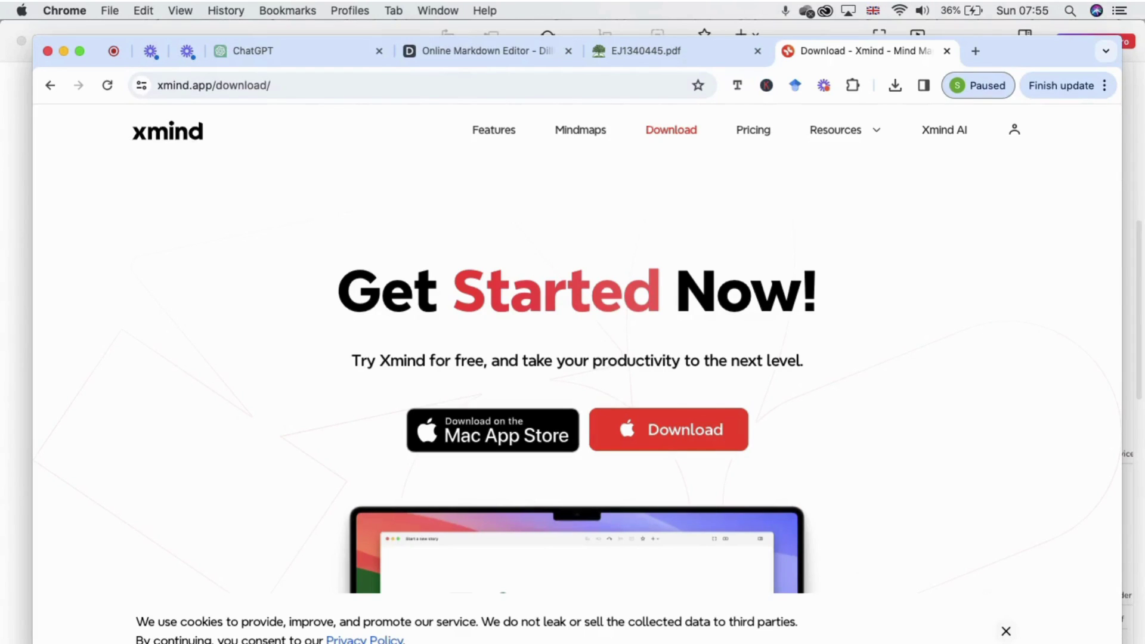
# Bring the Xmind app forward and show the File menu's Import formats.
pyautogui.press('super+Tab')
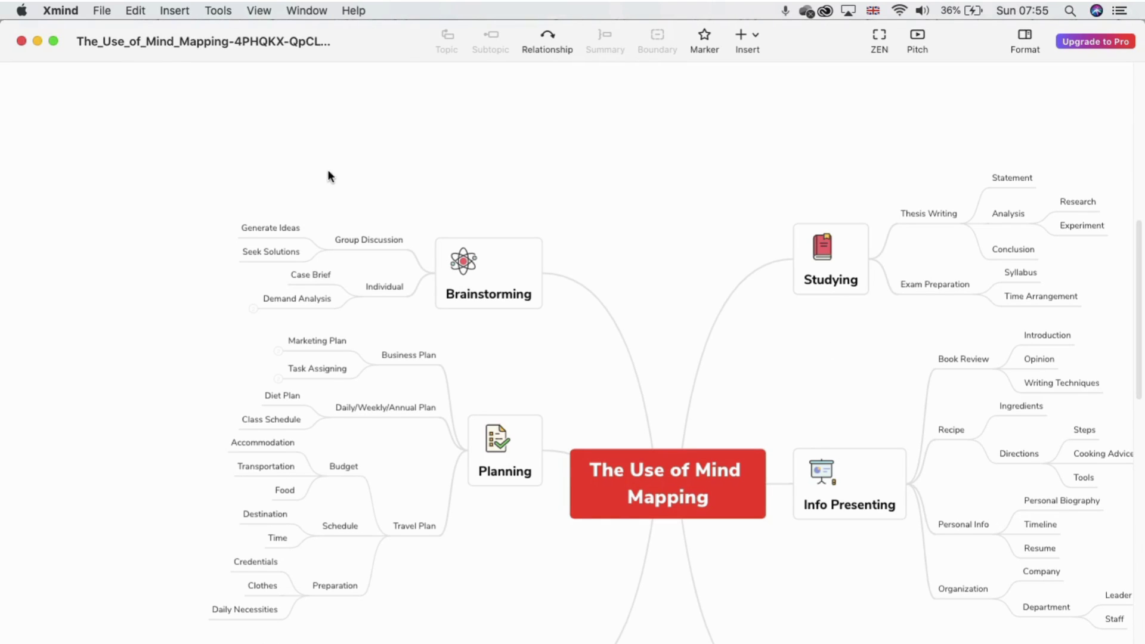
pyautogui.click(101, 10)
pyautogui.moveTo(154, 215)
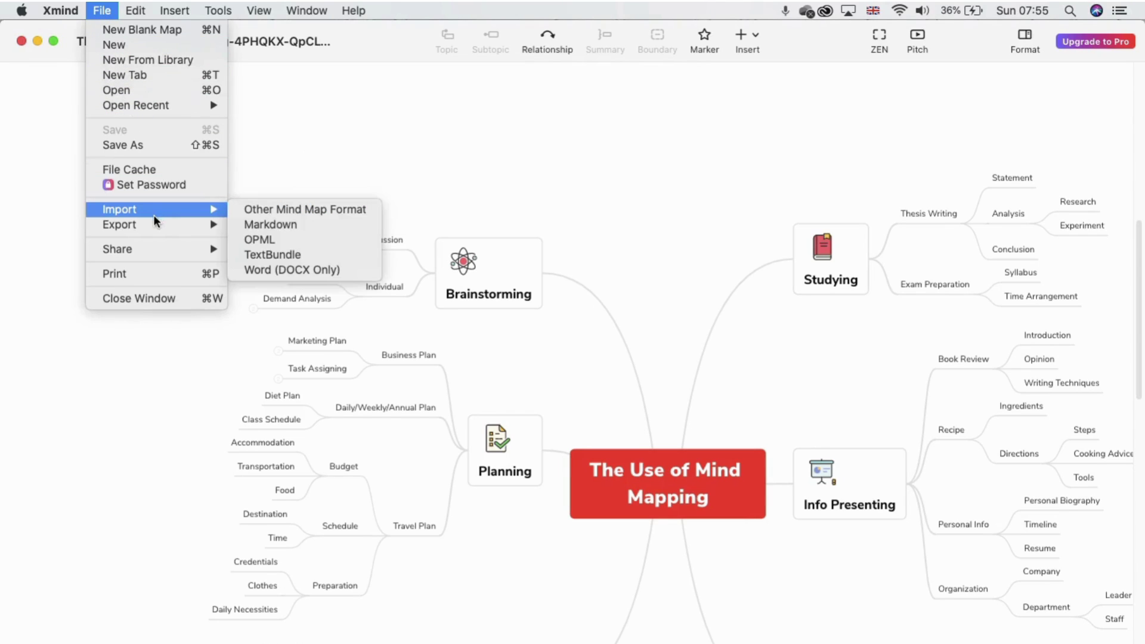
# Import Study Implications Mindmap (1).md from Downloads as a Markdown mind map.
pyautogui.click(291, 224)
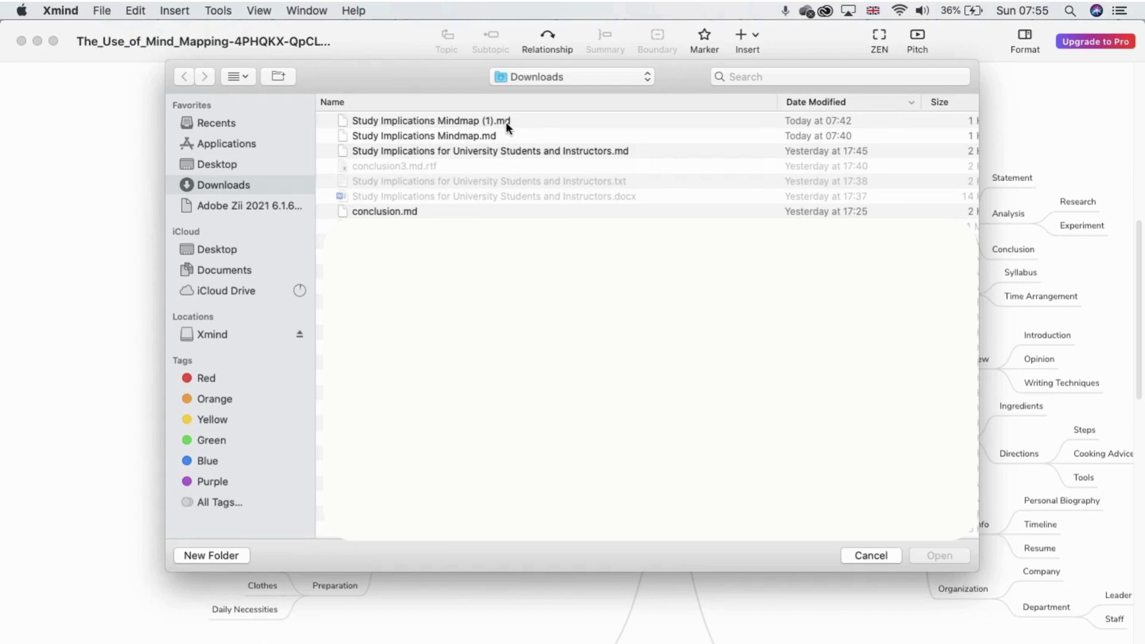
pyautogui.click(490, 123)
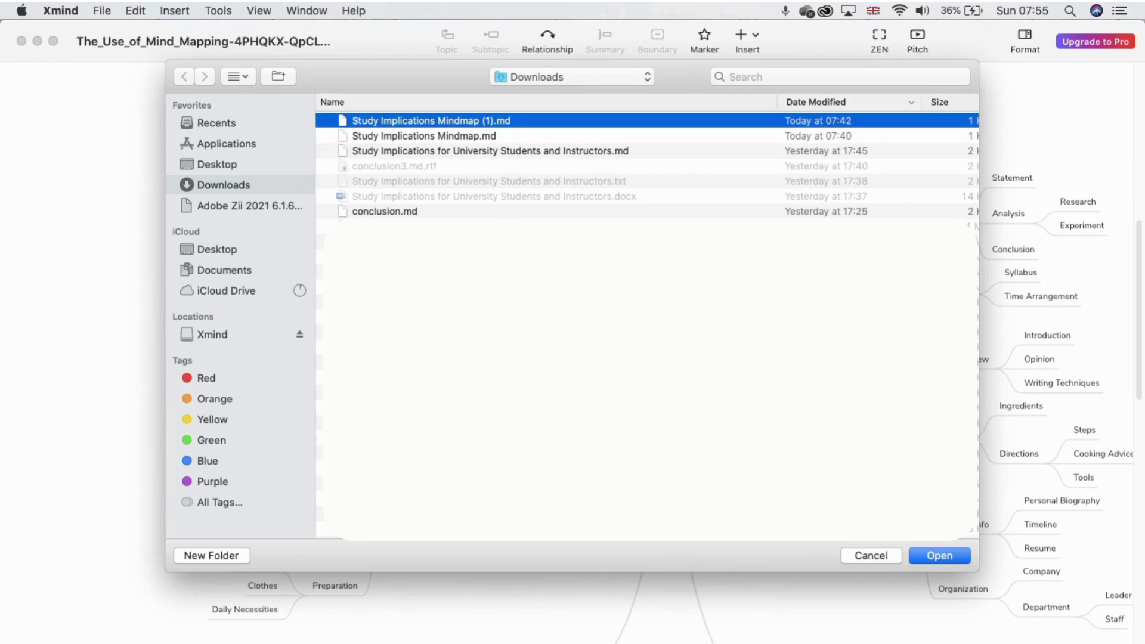
pyautogui.click(941, 556)
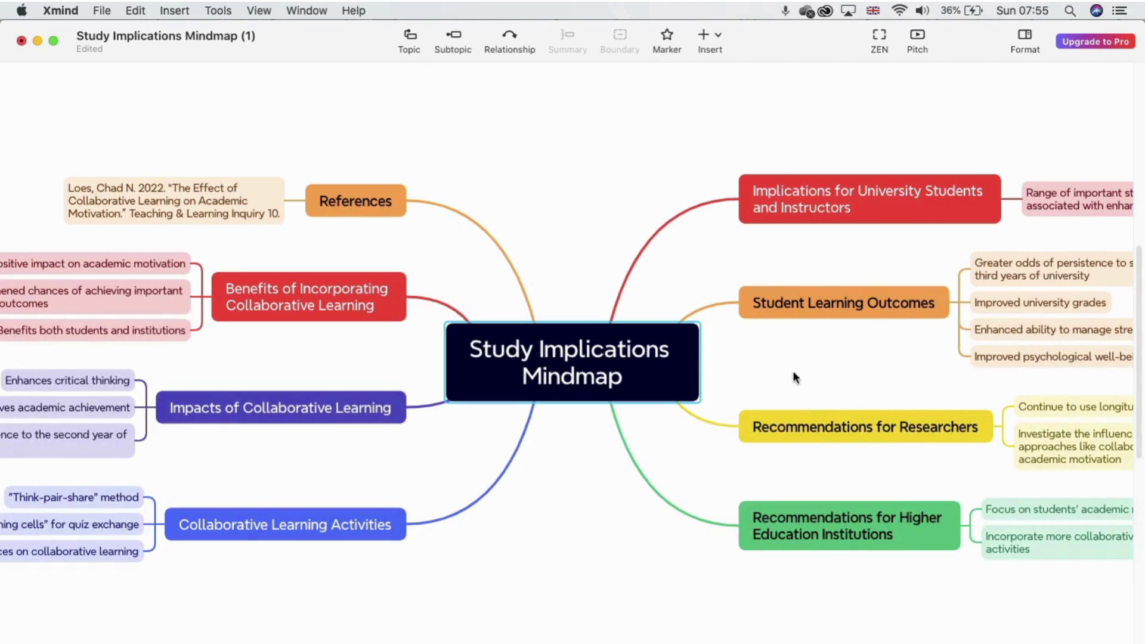
pyautogui.scroll(-3, 796, 375)
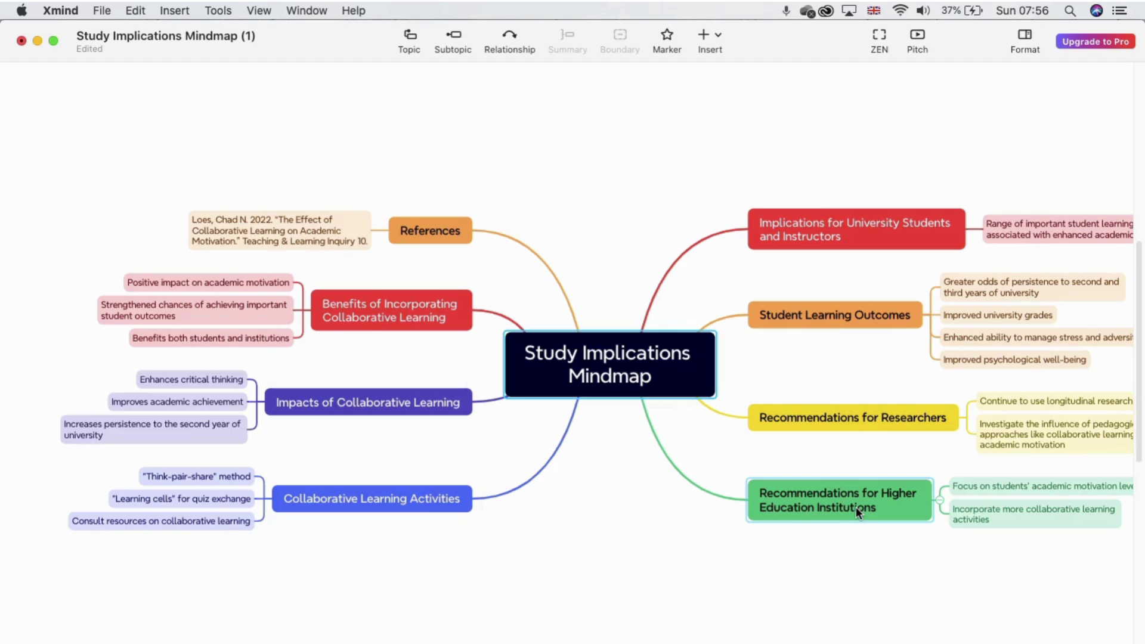
pyautogui.click(909, 231)
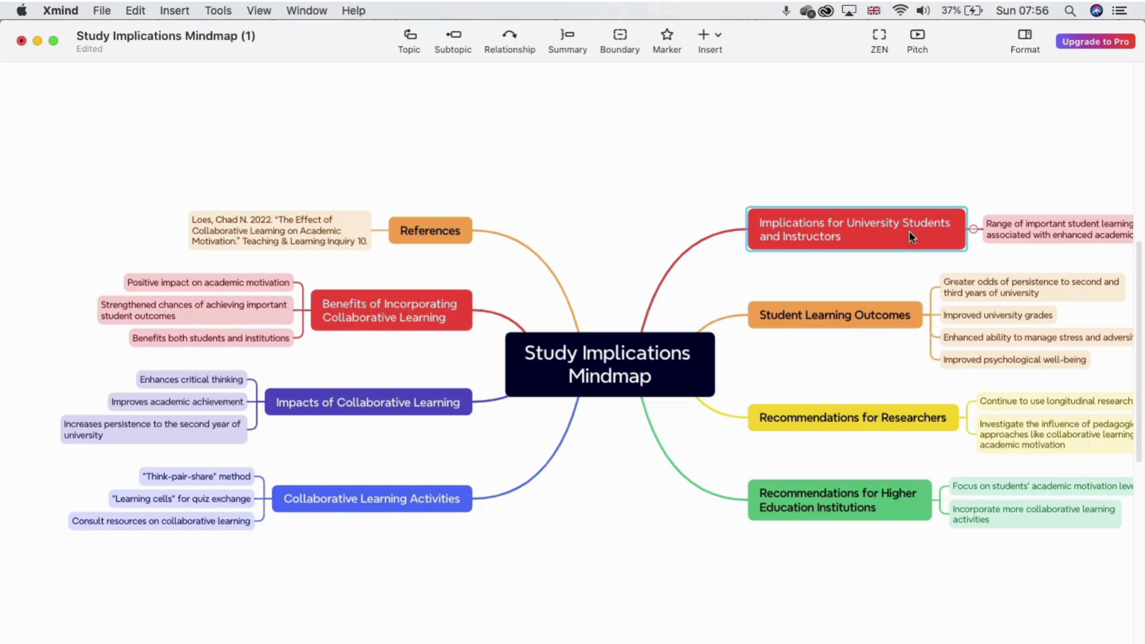
pyautogui.rightClick(909, 230)
pyautogui.click(828, 219)
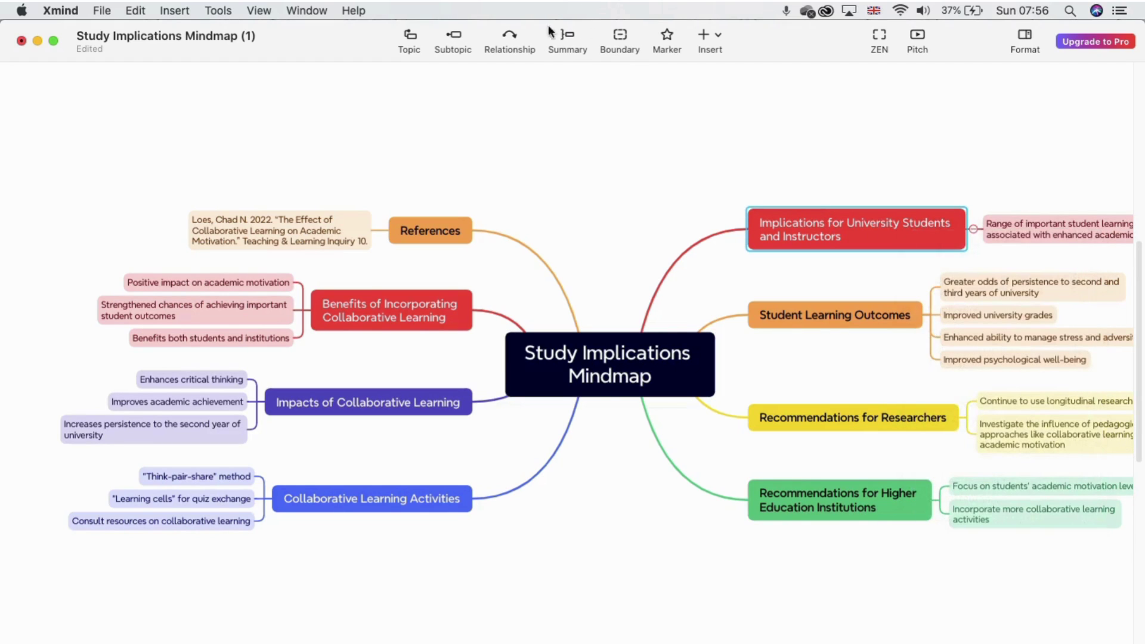